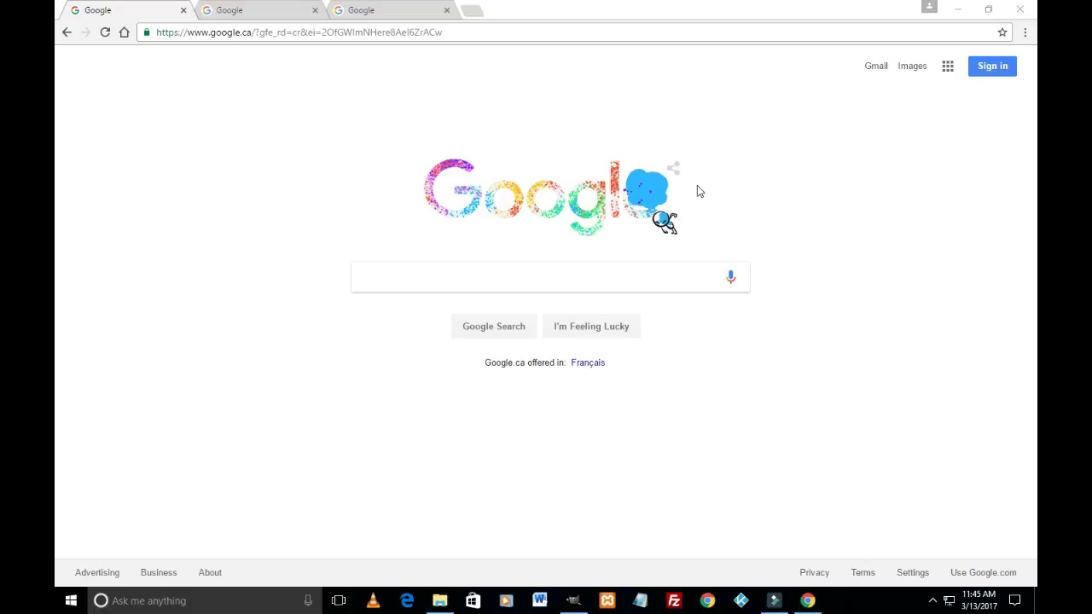
# Step: Search site:wikipedia.org construction, open the Construction Wikipedia article, then go to the other Google tab
pyautogui.click(522, 276)
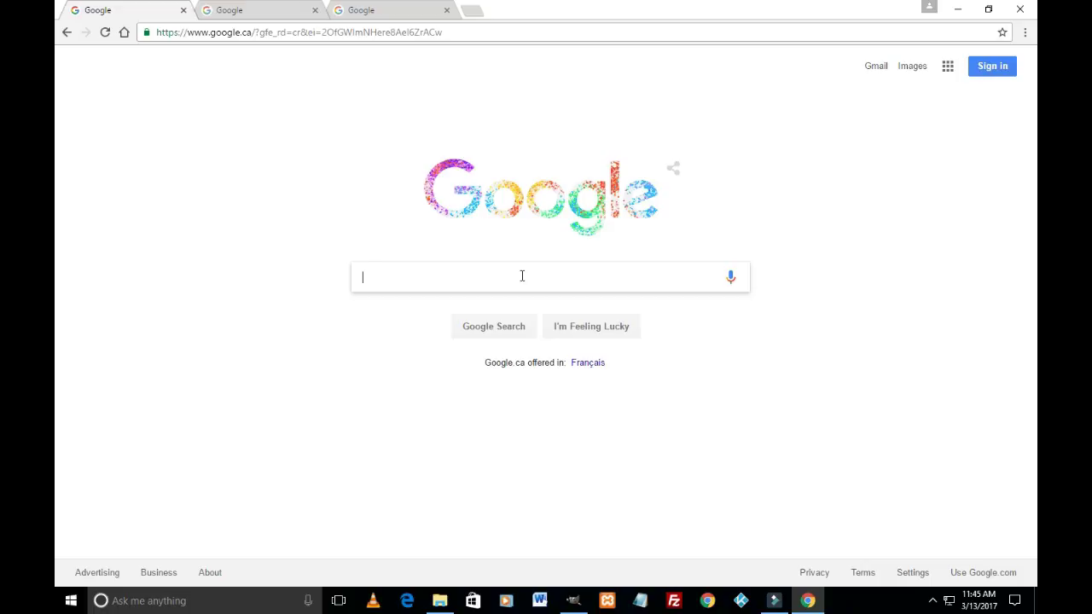
pyautogui.write('s')
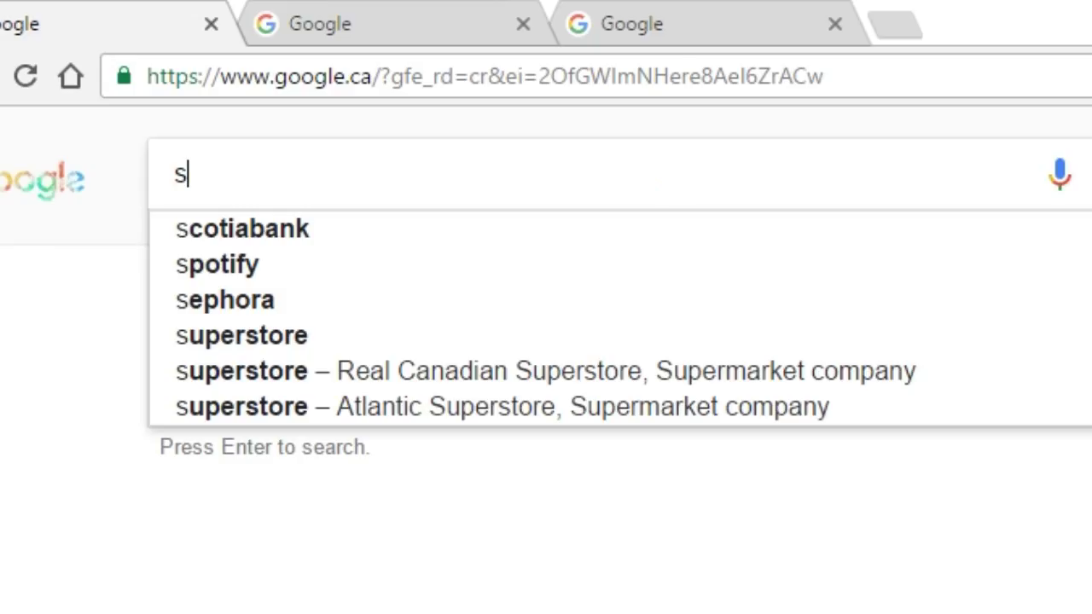
pyautogui.write('ite:')
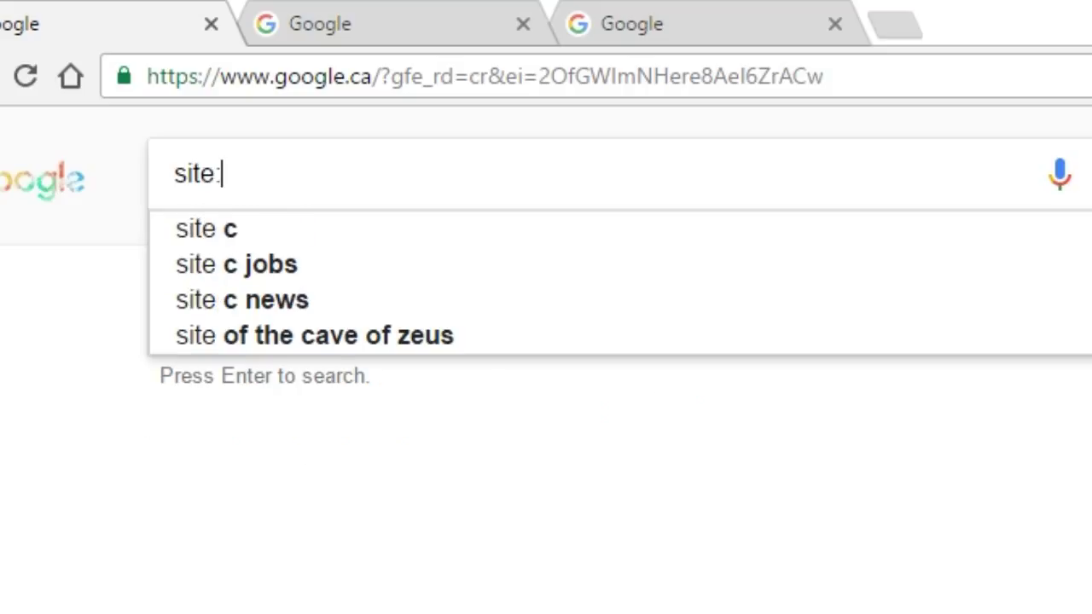
pyautogui.write('wiki')
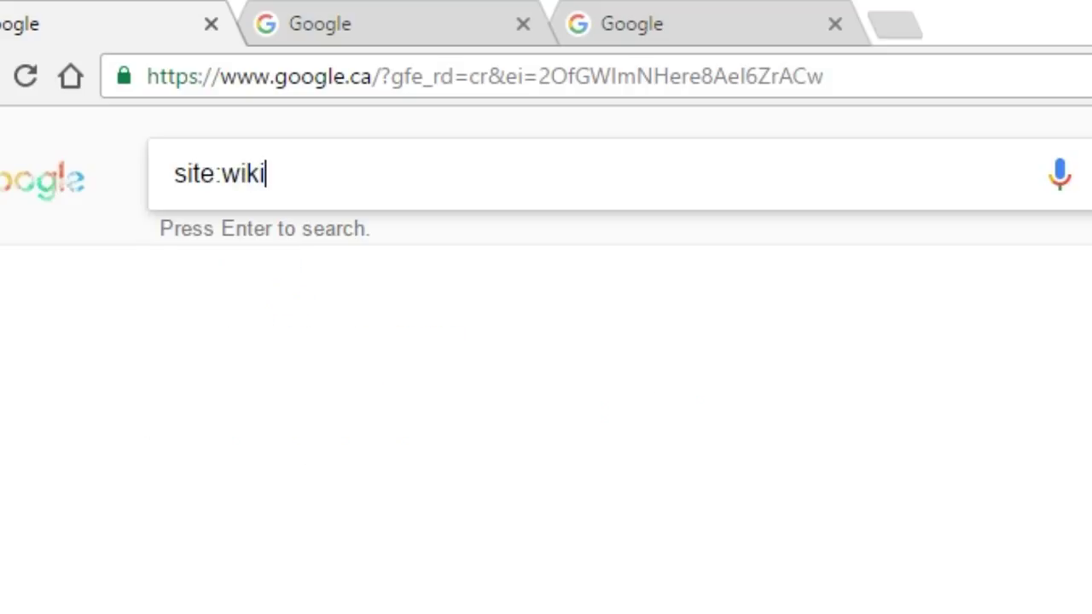
pyautogui.write('pedia')
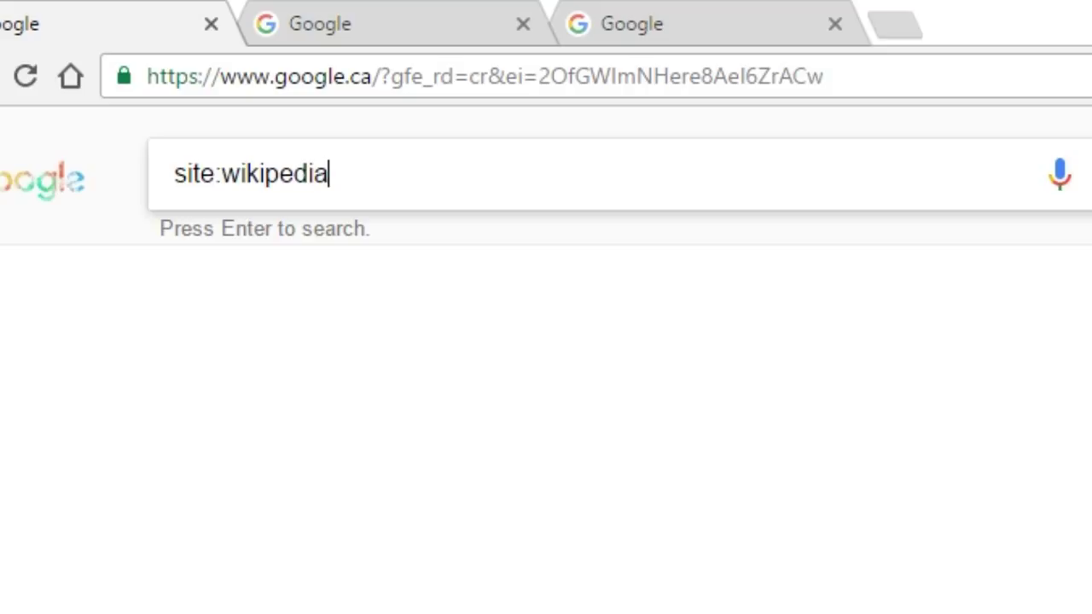
pyautogui.write('.org ')
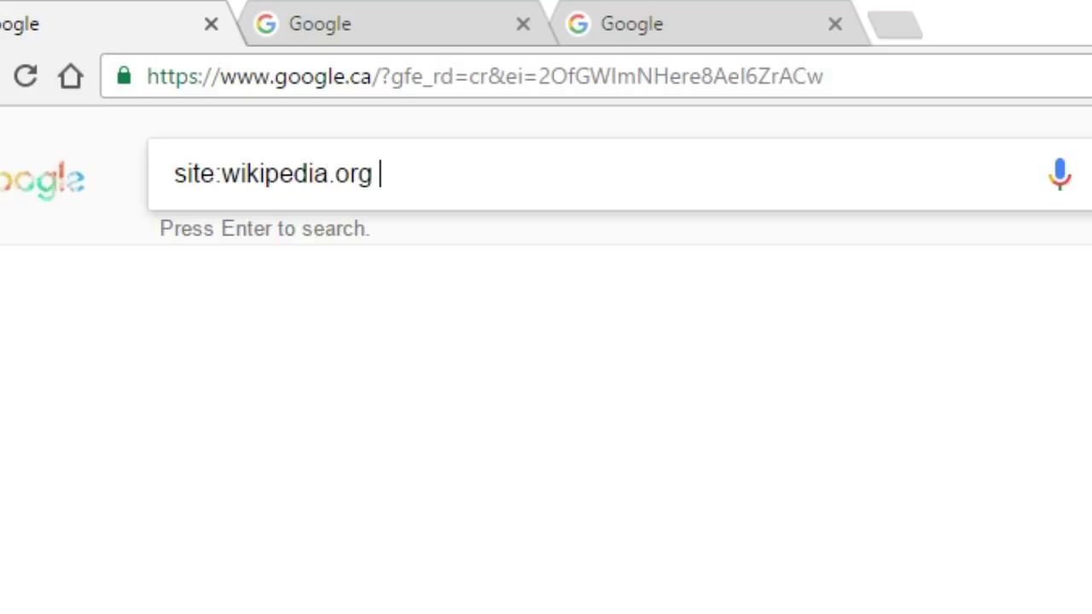
pyautogui.write('con')
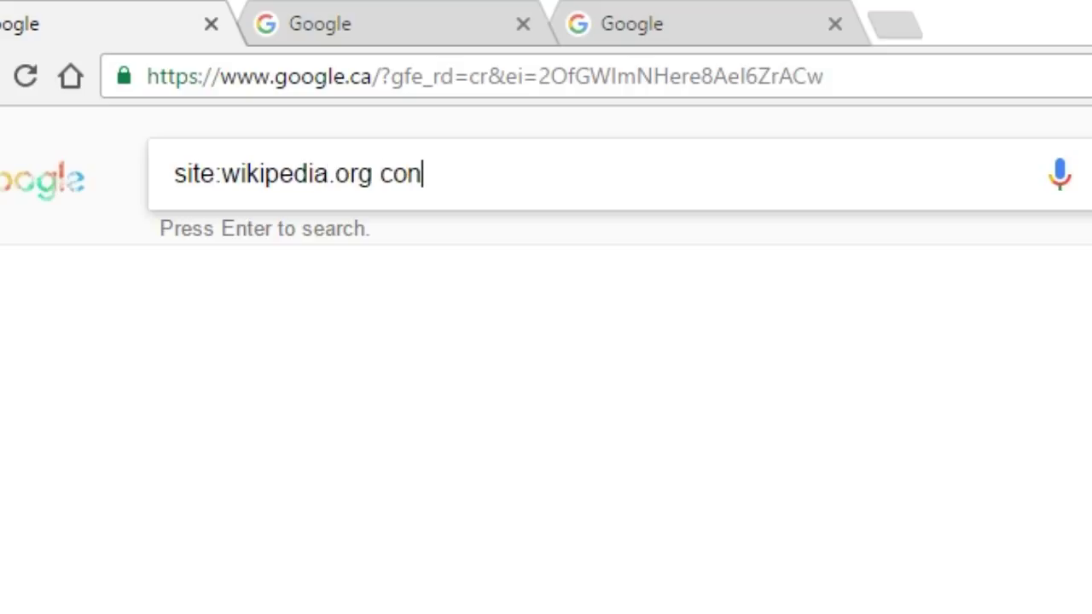
pyautogui.write('struction')
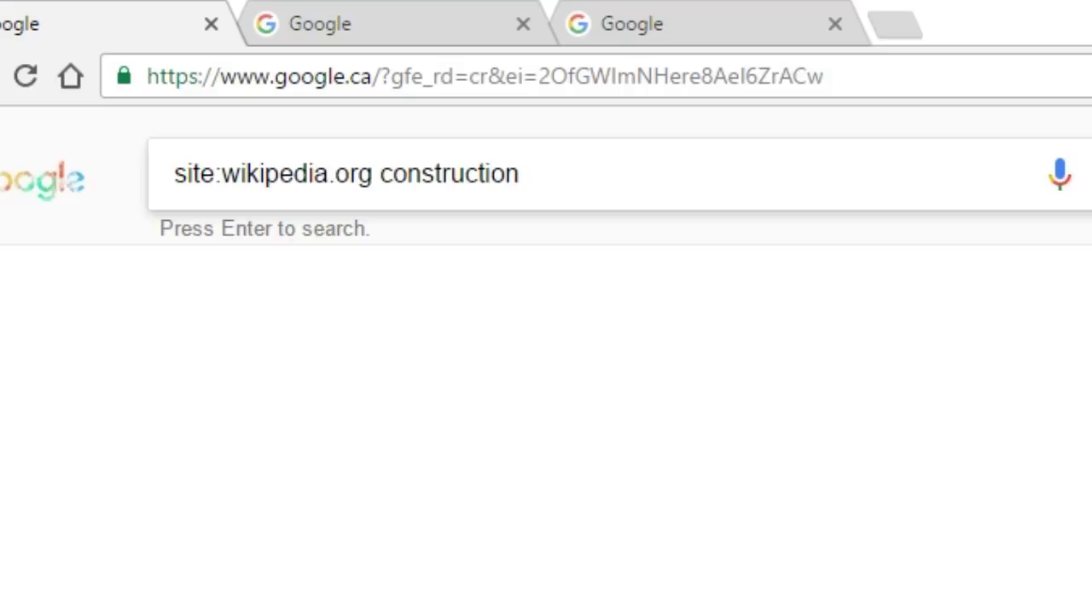
pyautogui.press('Return')
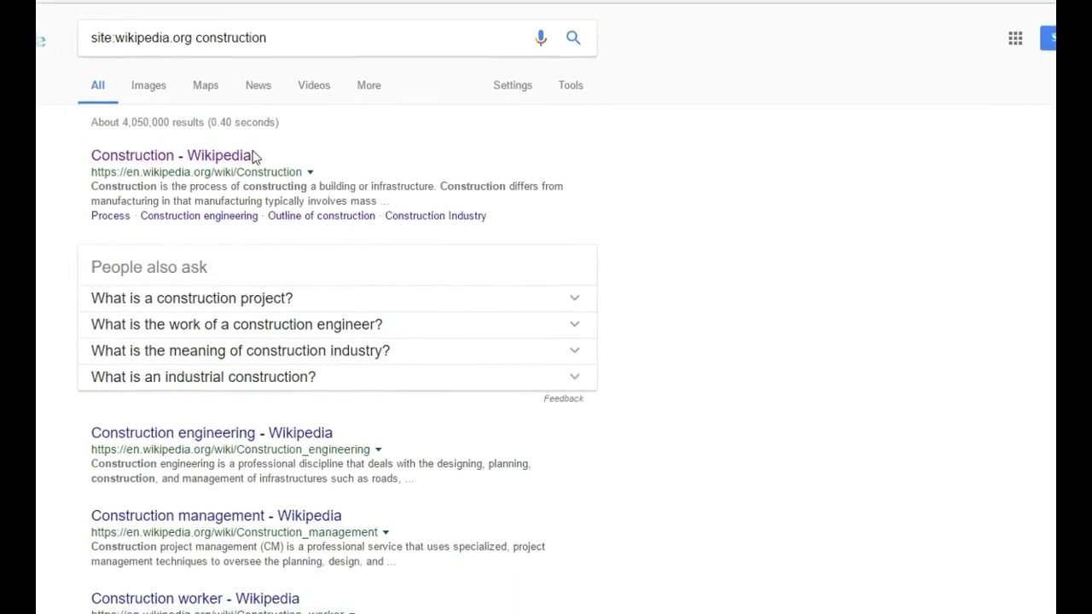
pyautogui.click(236, 162)
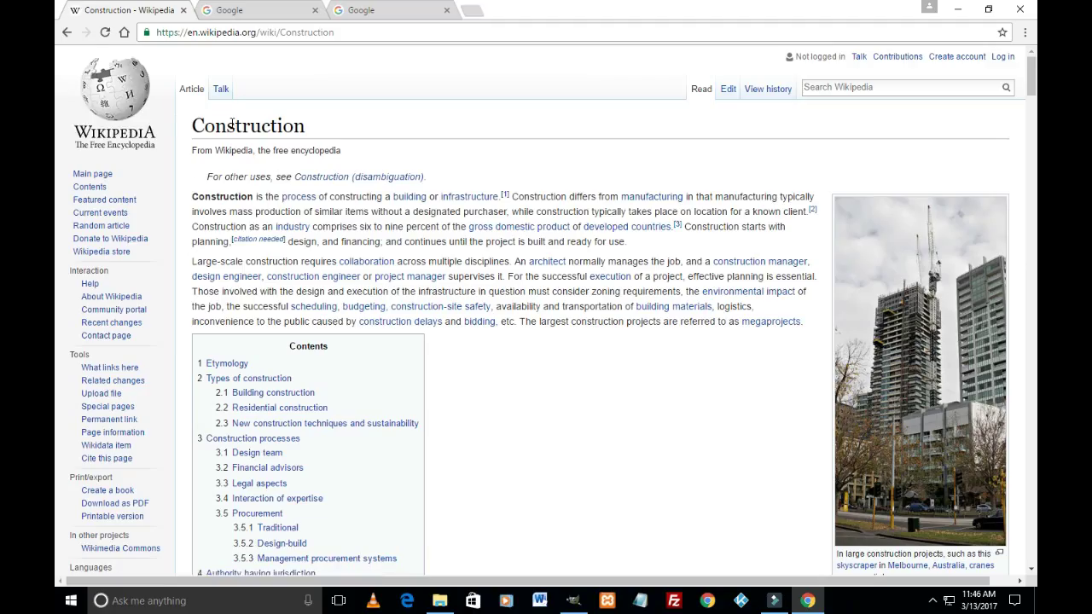
pyautogui.click(246, 13)
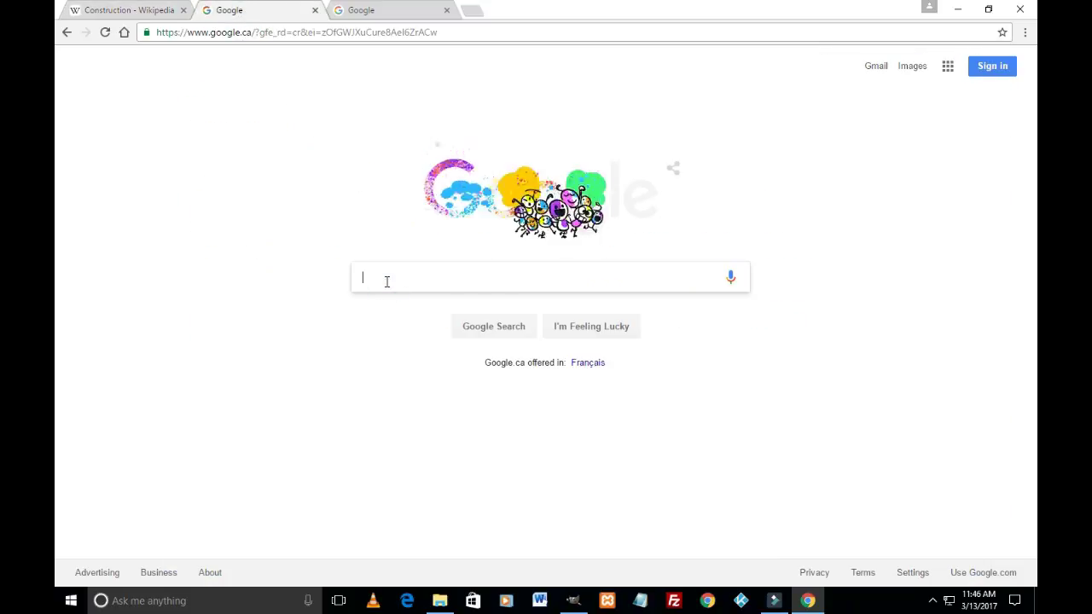
# Step: Search site:wikipedia.org google, open the Google Wikipedia article, then switch to the third Google tab
pyautogui.write('site:wik')
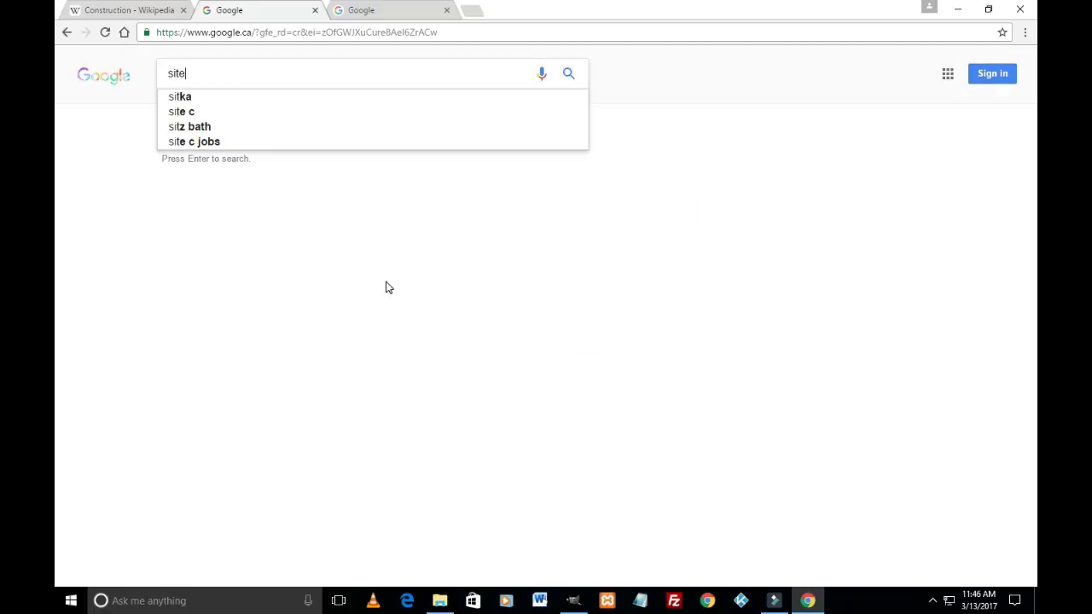
pyautogui.write('ipedia')
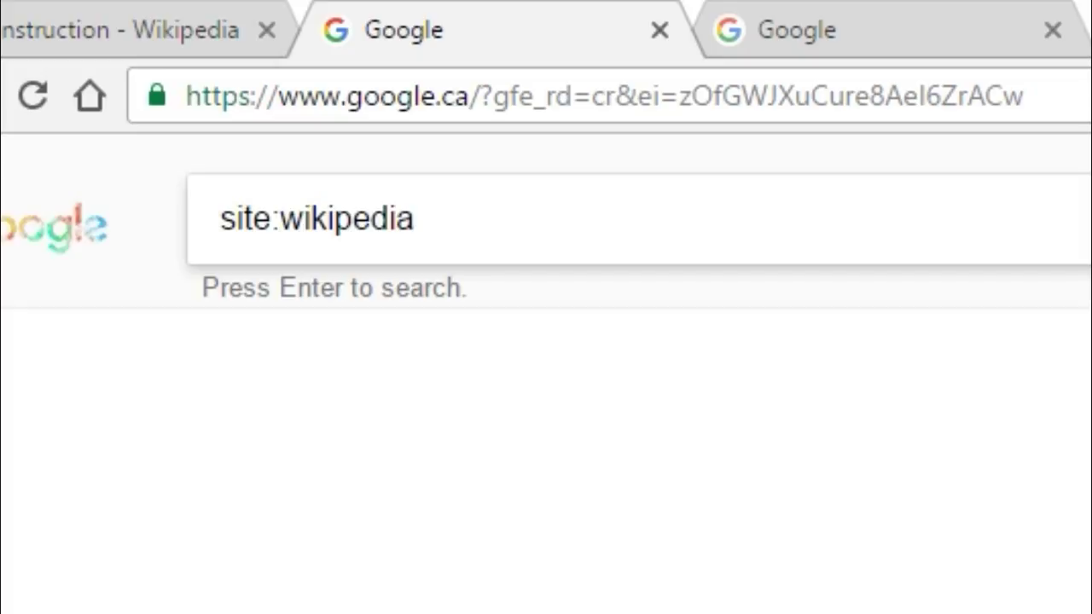
pyautogui.write('.org')
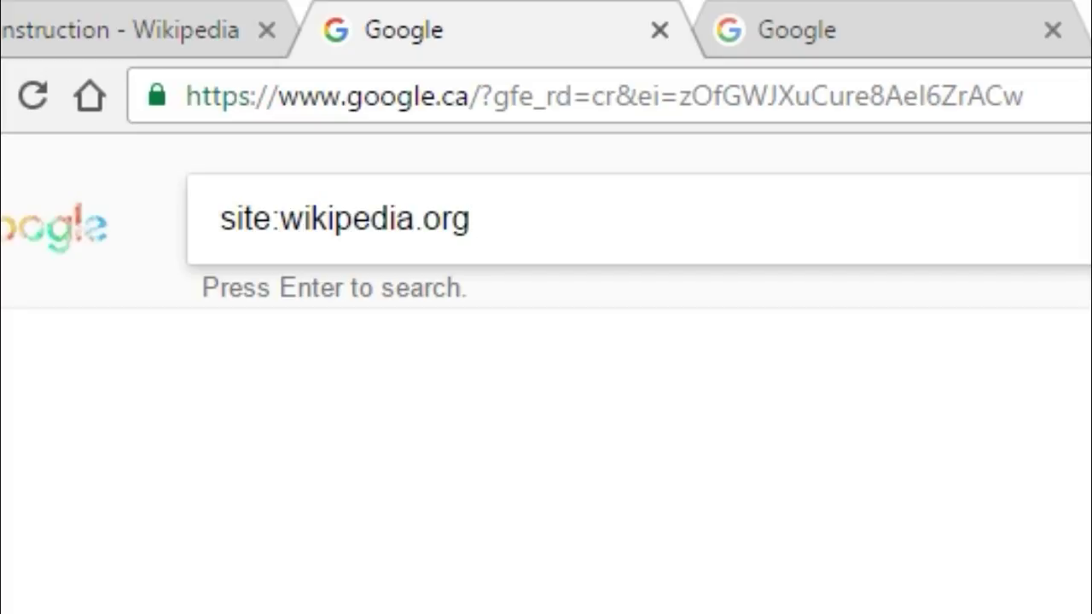
pyautogui.write(' googl')
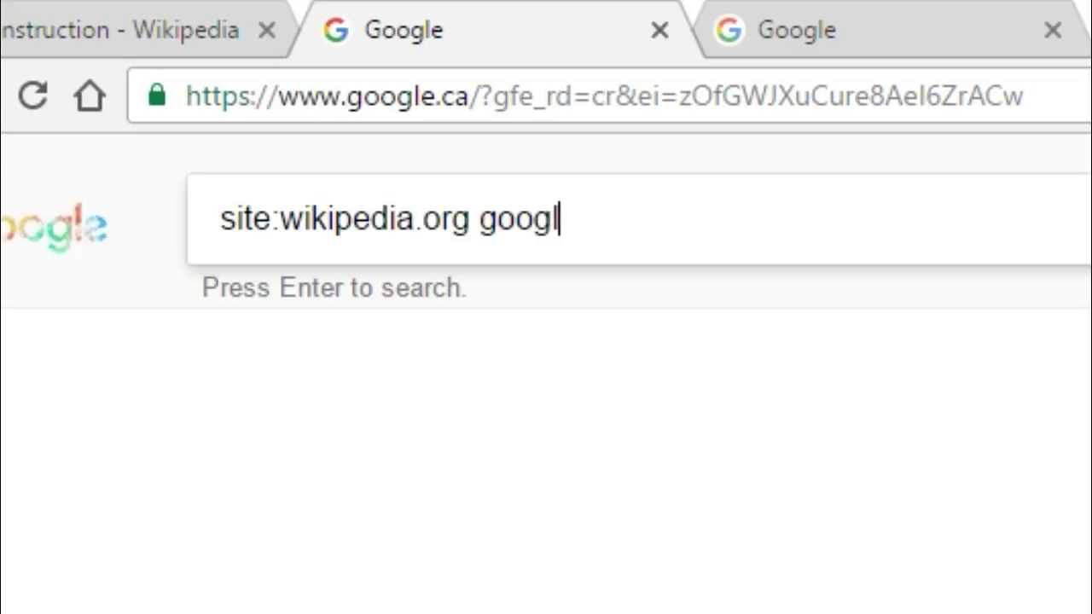
pyautogui.write('e')
pyautogui.press('Return')
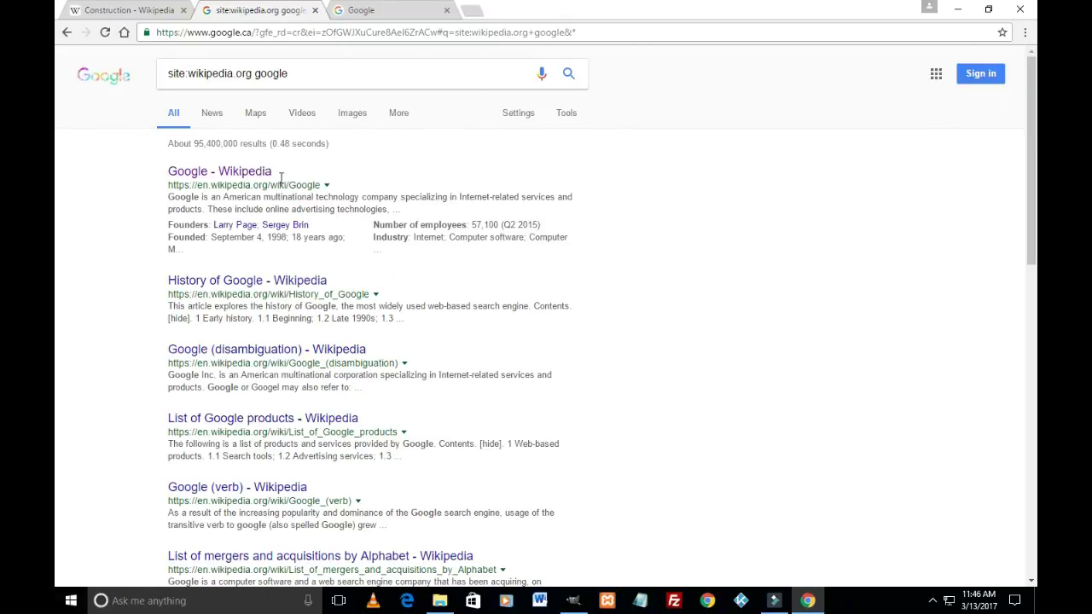
pyautogui.click(221, 174)
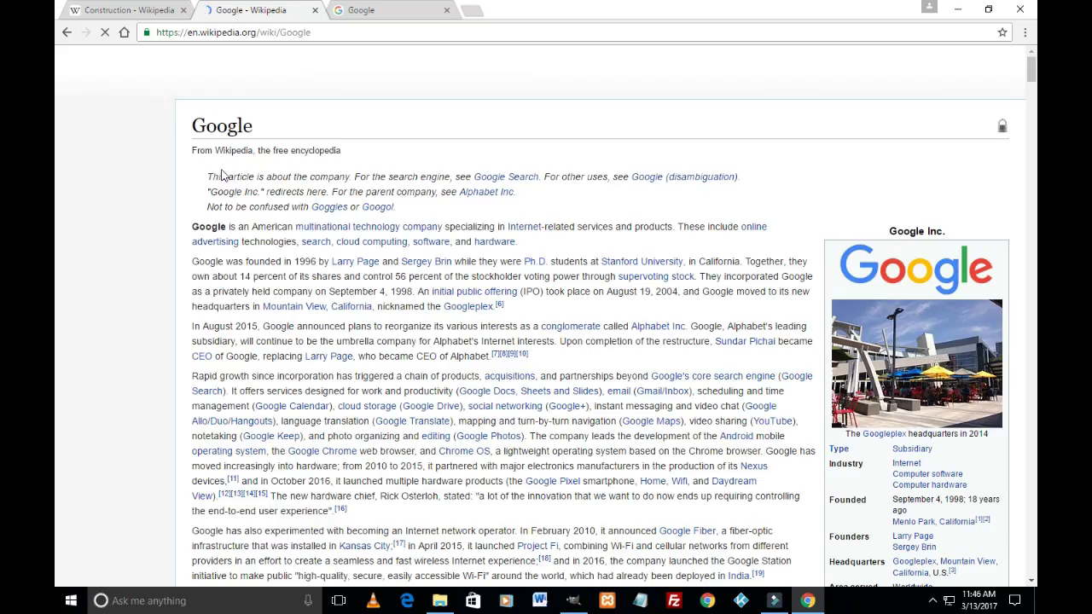
pyautogui.click(393, 10)
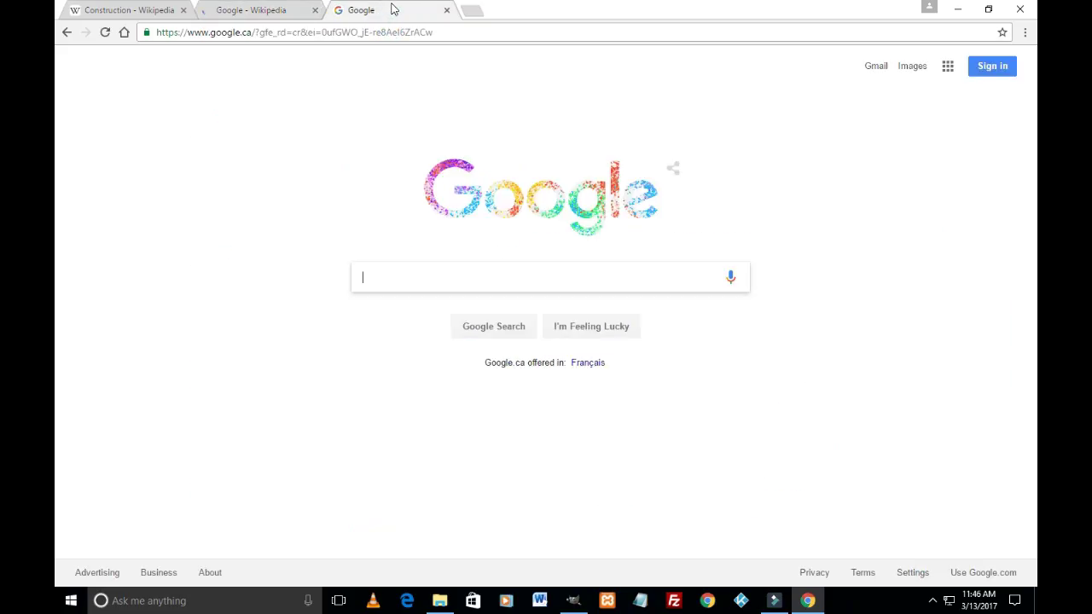
# Step: Run the Google query site:SimpleTechieTips.com video, restricting results to simpletechietips.com
pyautogui.click(392, 285)
pyautogui.write('site')
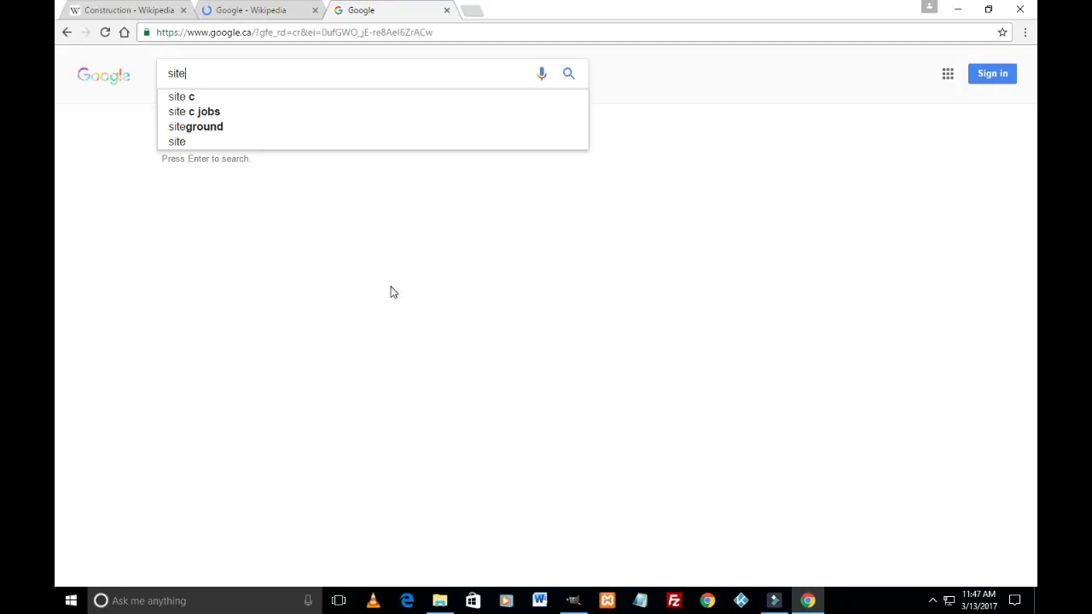
pyautogui.write(':')
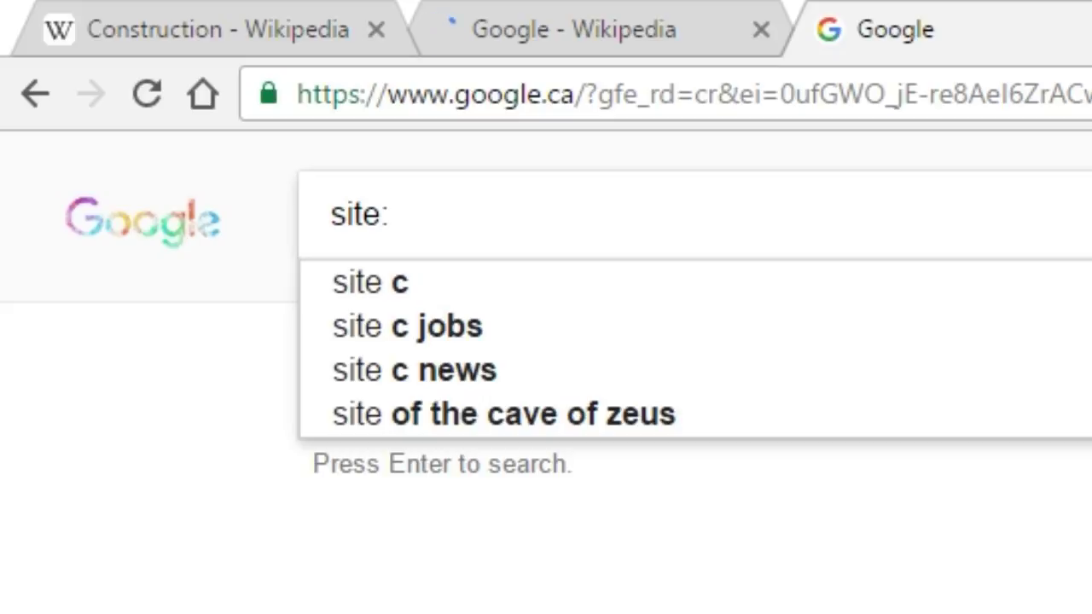
pyautogui.write('SimpleT')
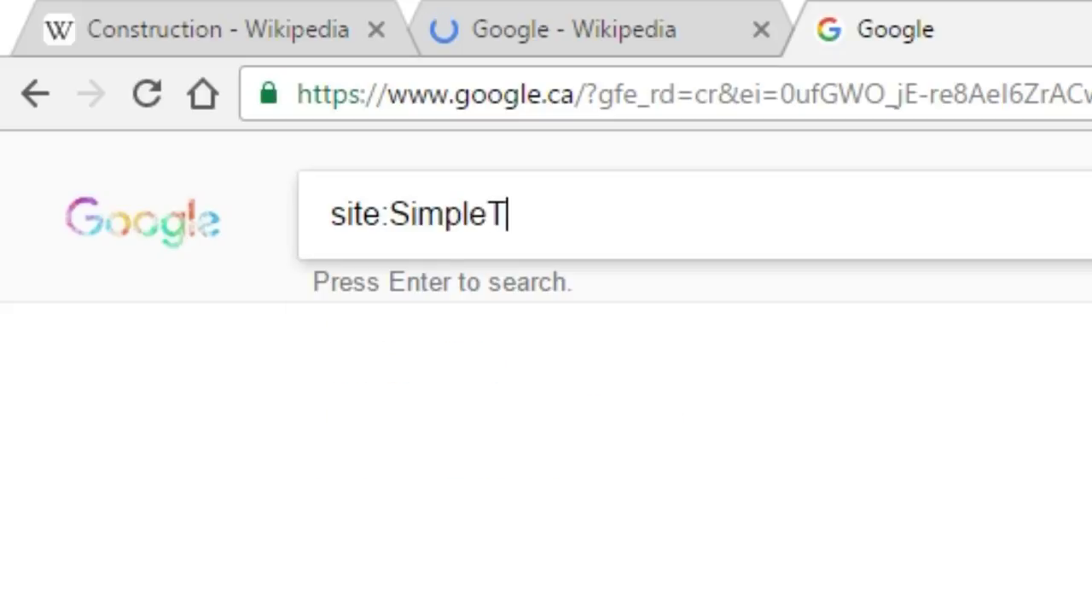
pyautogui.write('echieTips.com')
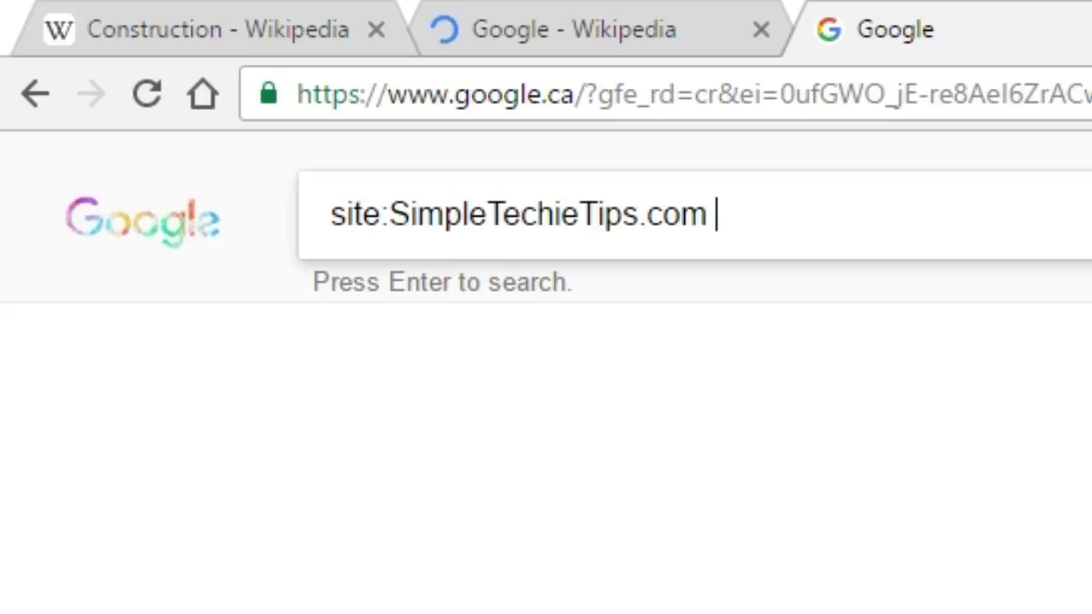
pyautogui.write(' video')
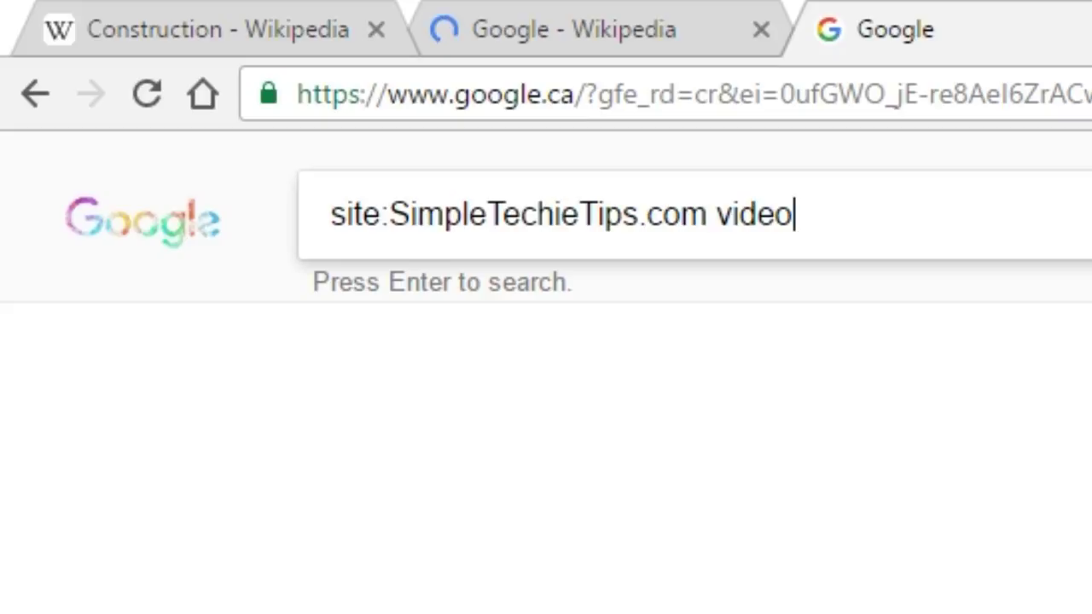
pyautogui.press('Return')
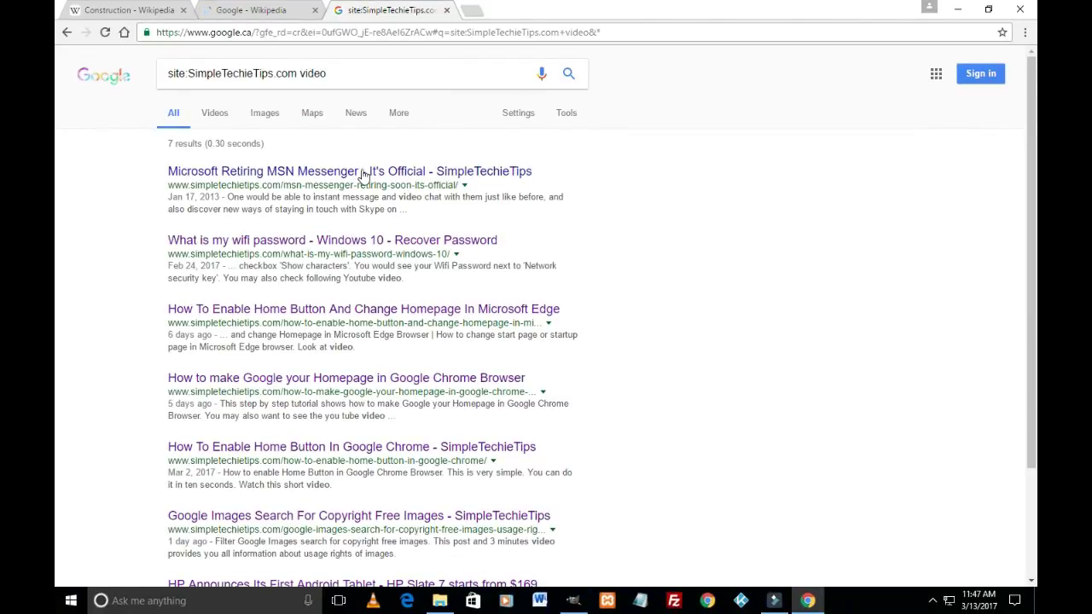
pyautogui.scroll(-3, 350, 199)
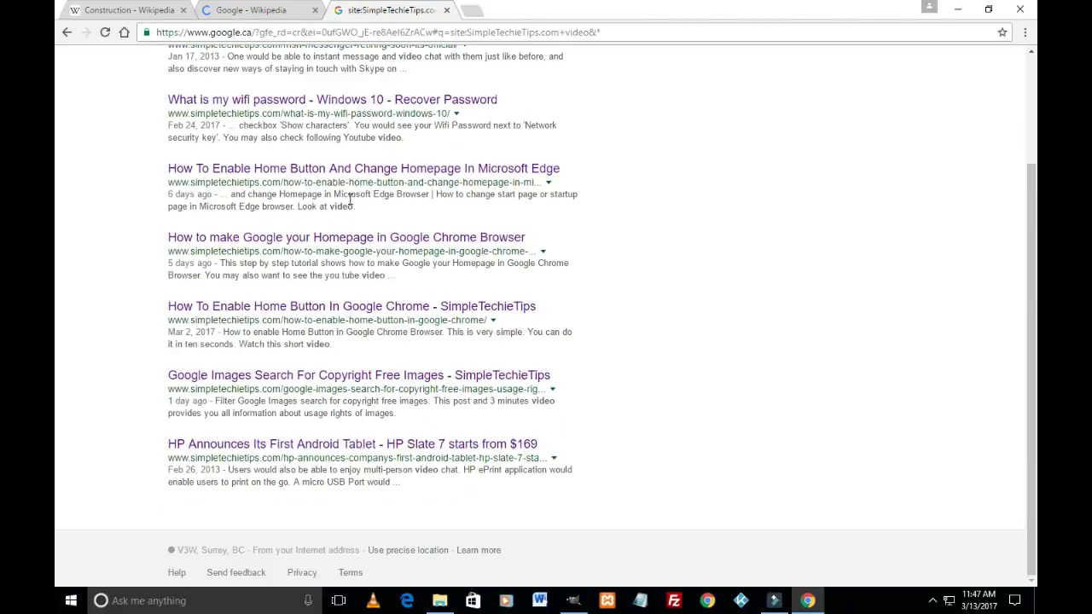
pyautogui.scroll(1, 349, 199)
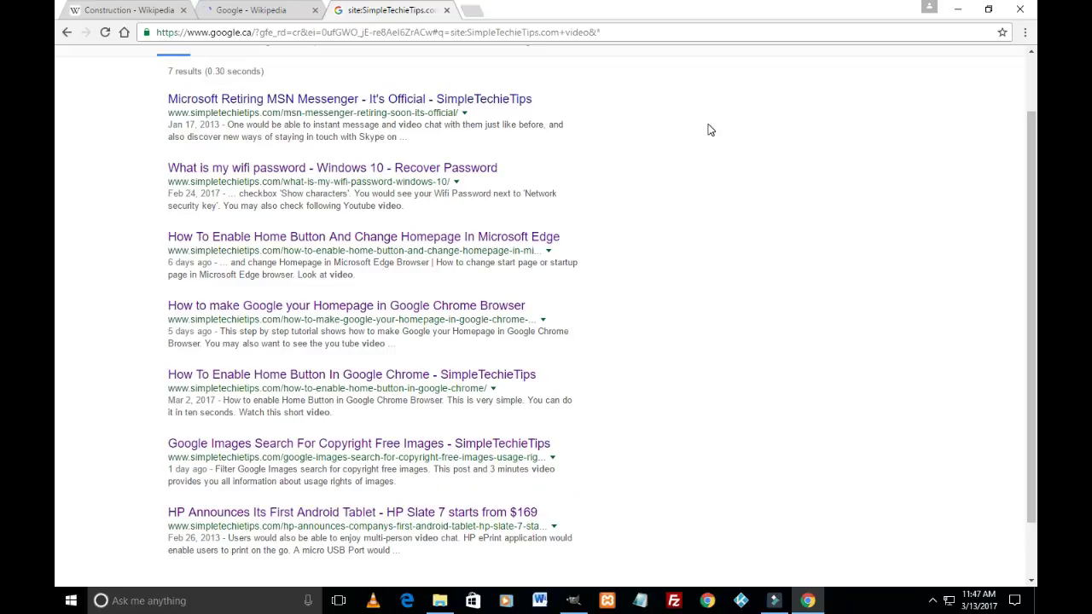
pyautogui.scroll(1, 708, 126)
pyautogui.hotkey('ctrl', 'f')
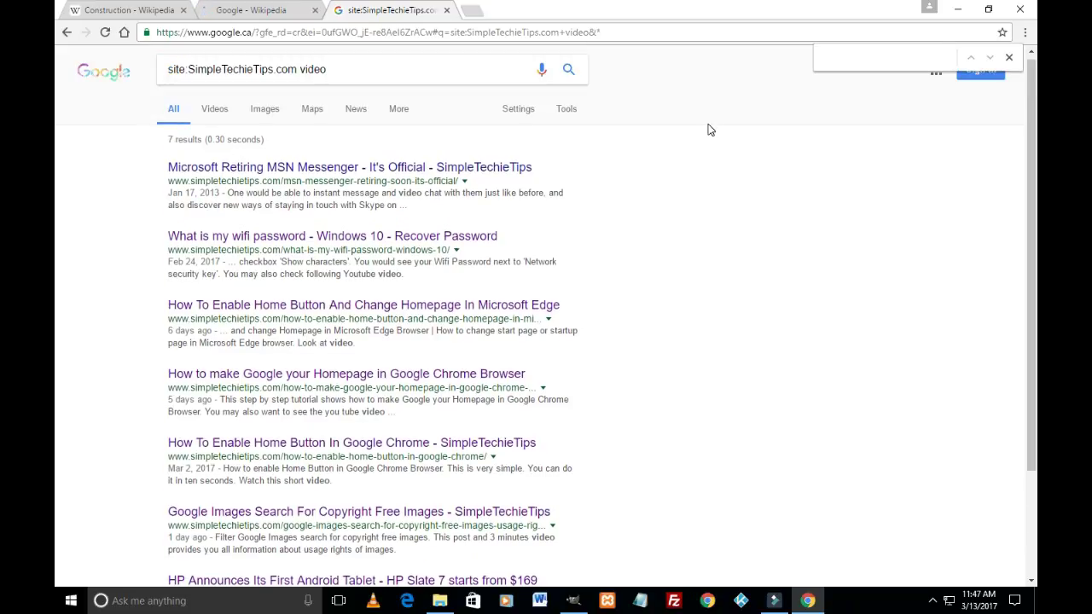
pyautogui.write('video')
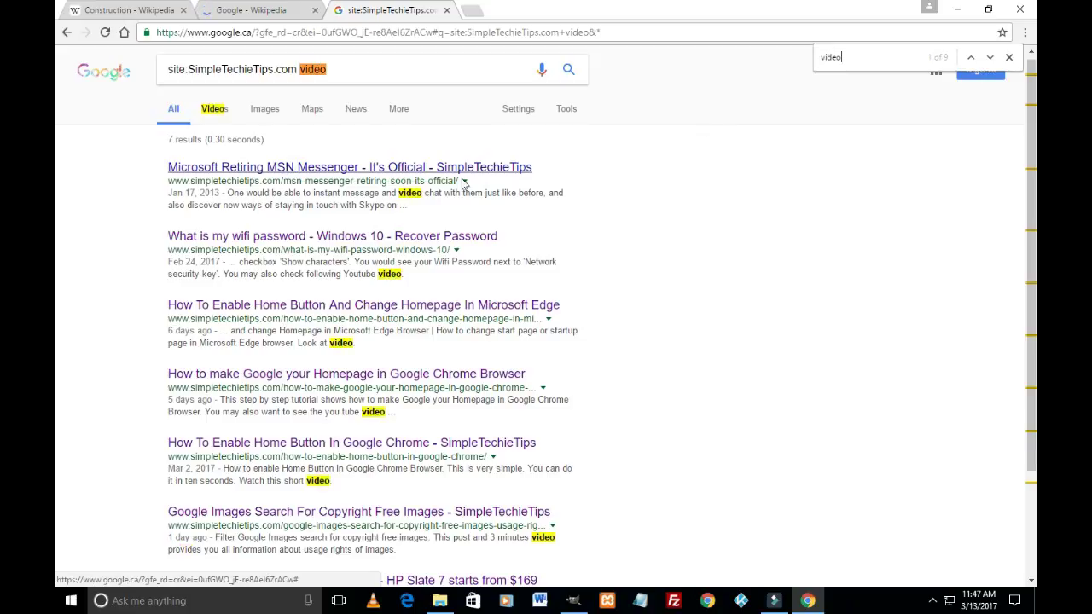
pyautogui.scroll(-2, 341, 358)
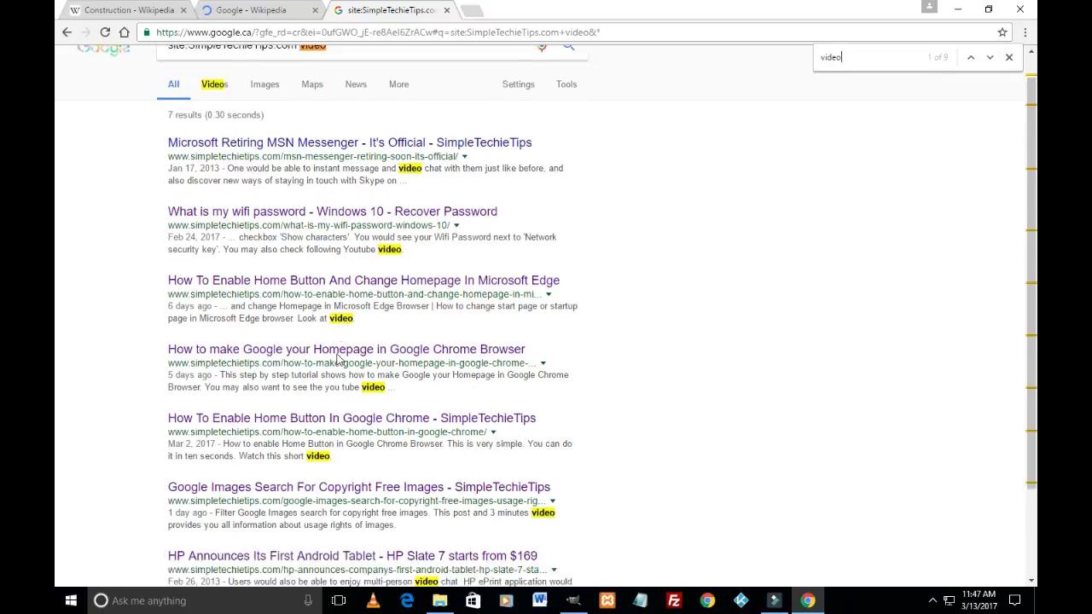
pyautogui.scroll(-1, 509, 496)
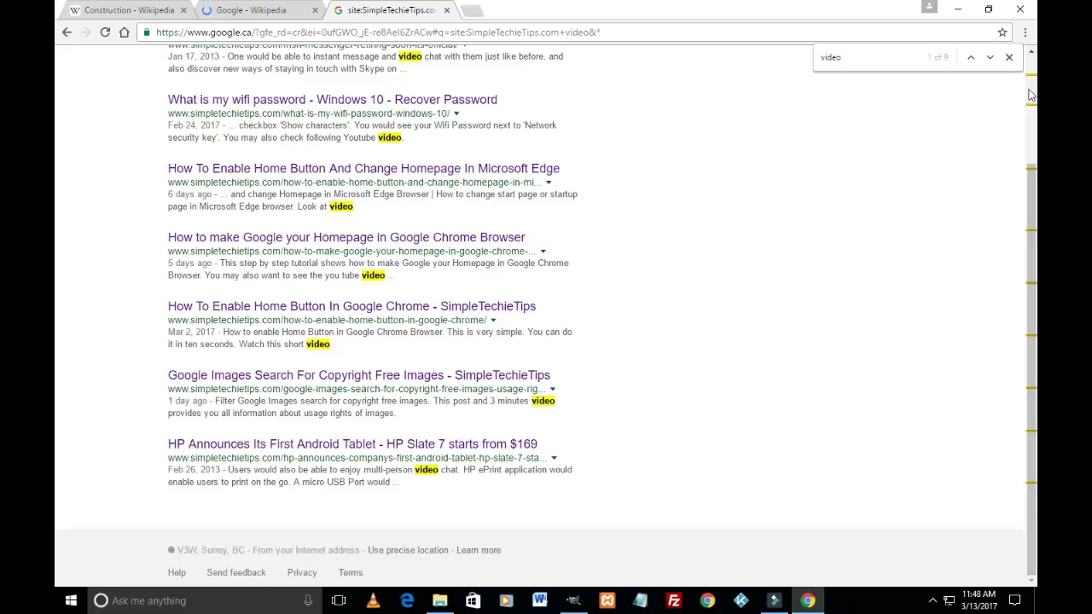
pyautogui.click(1010, 60)
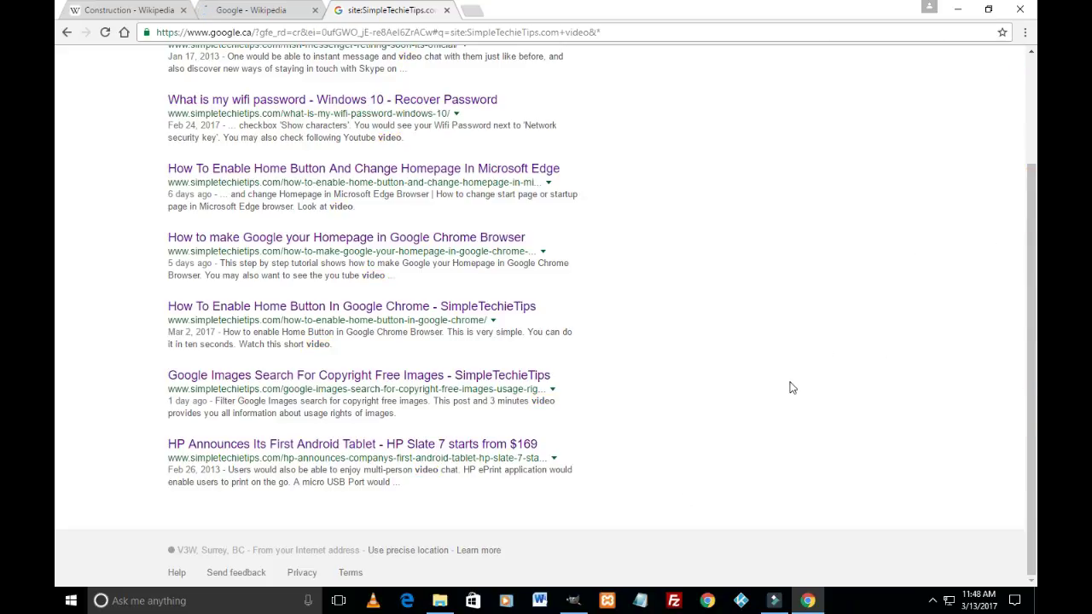
pyautogui.scroll(3, 791, 386)
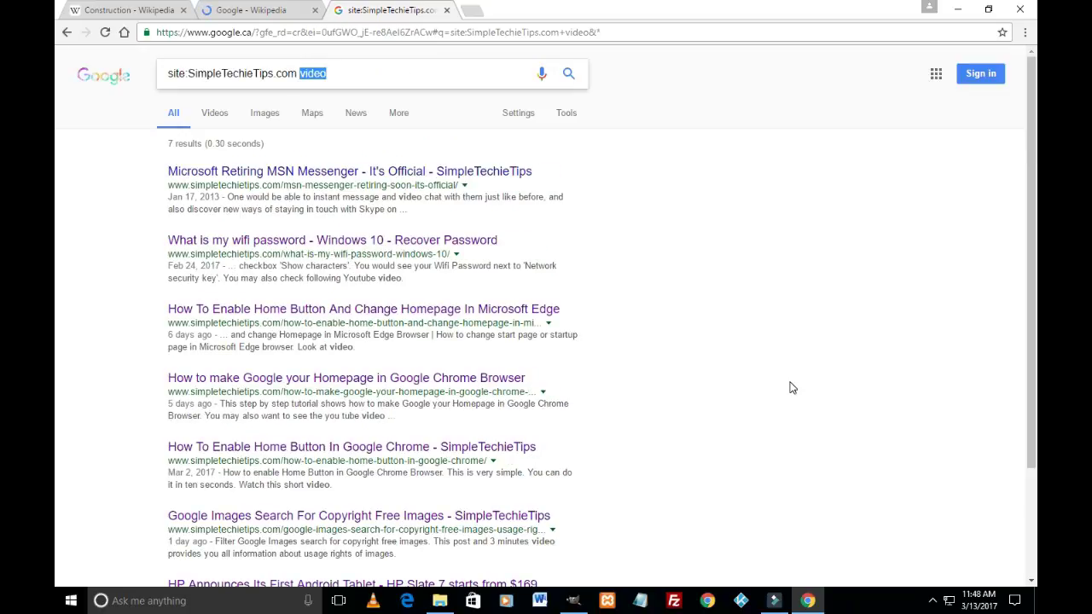